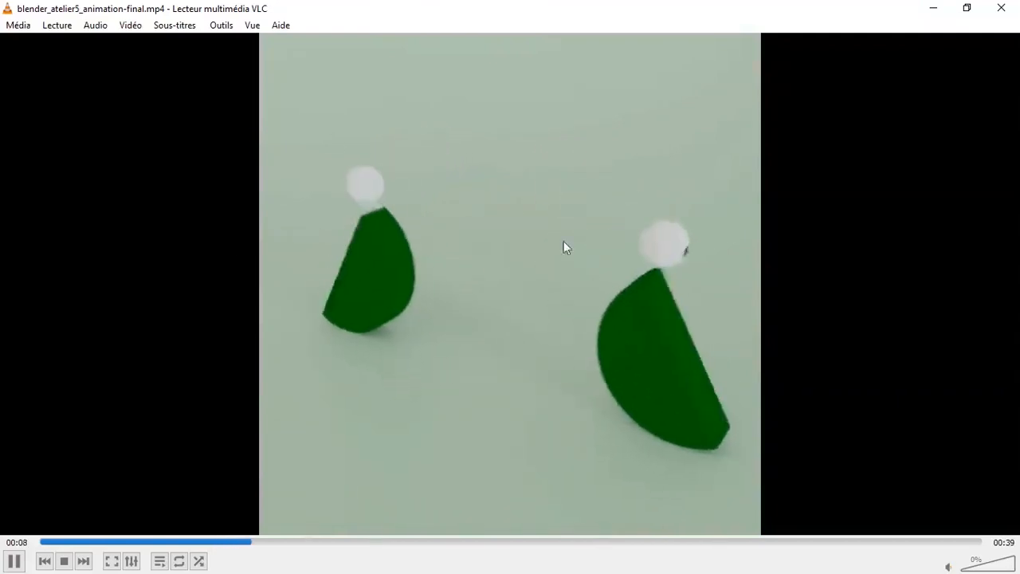
Step: Pause the reference animation in VLC and switch to Blender
key(space)
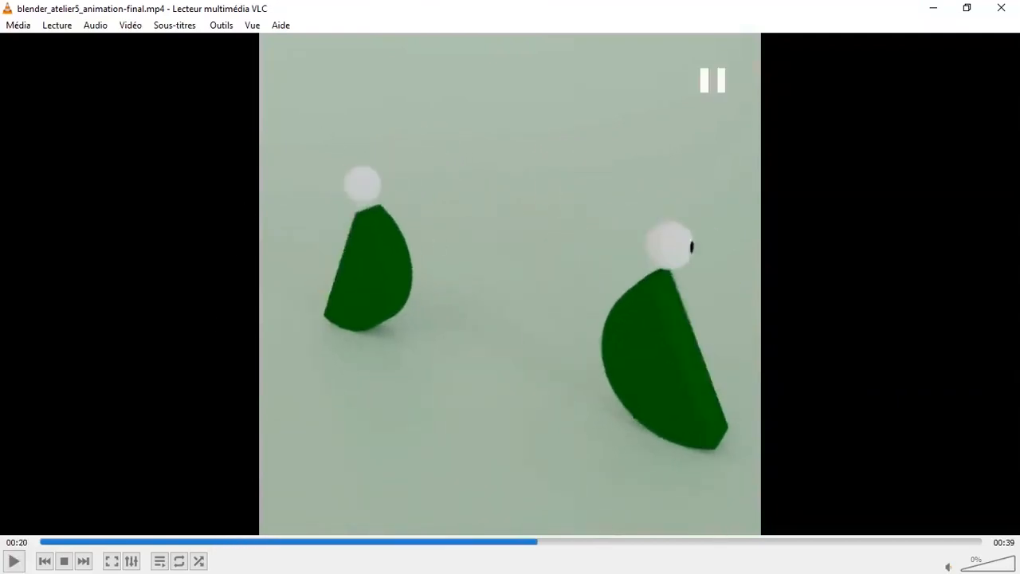
key(alt+Tab)
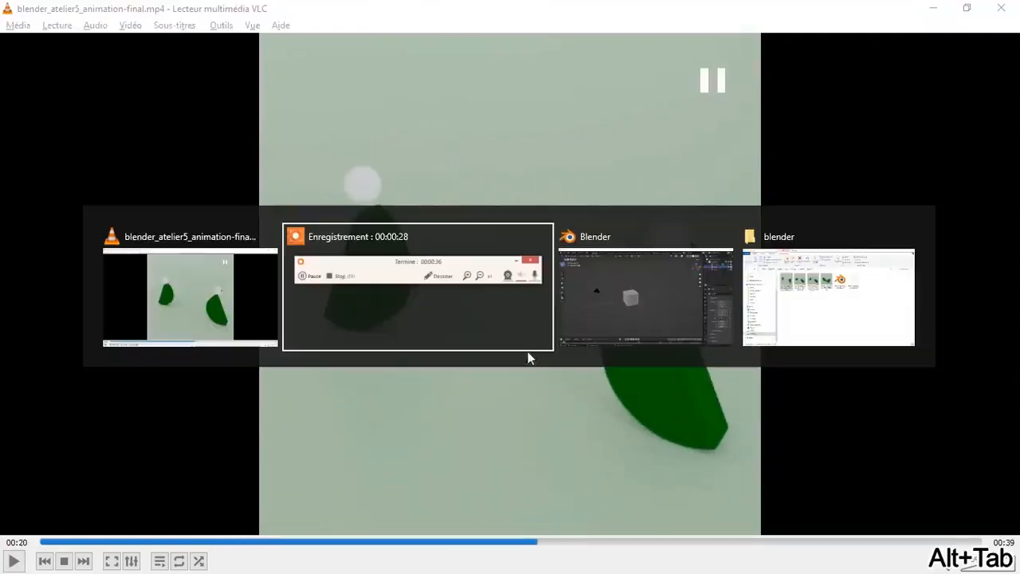
click(719, 304)
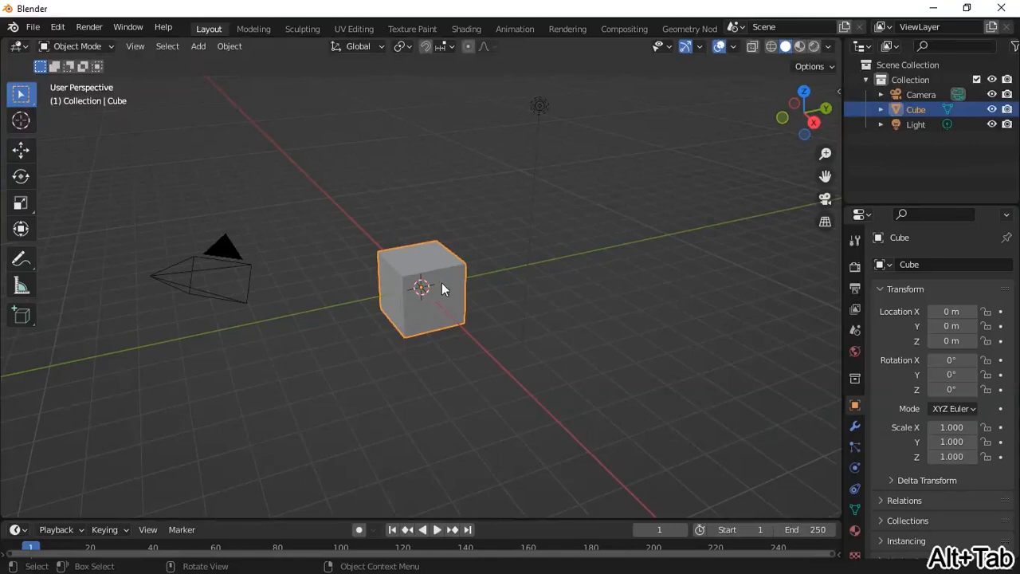
Step: Delete the default cube and the light from the scene
key(Delete)
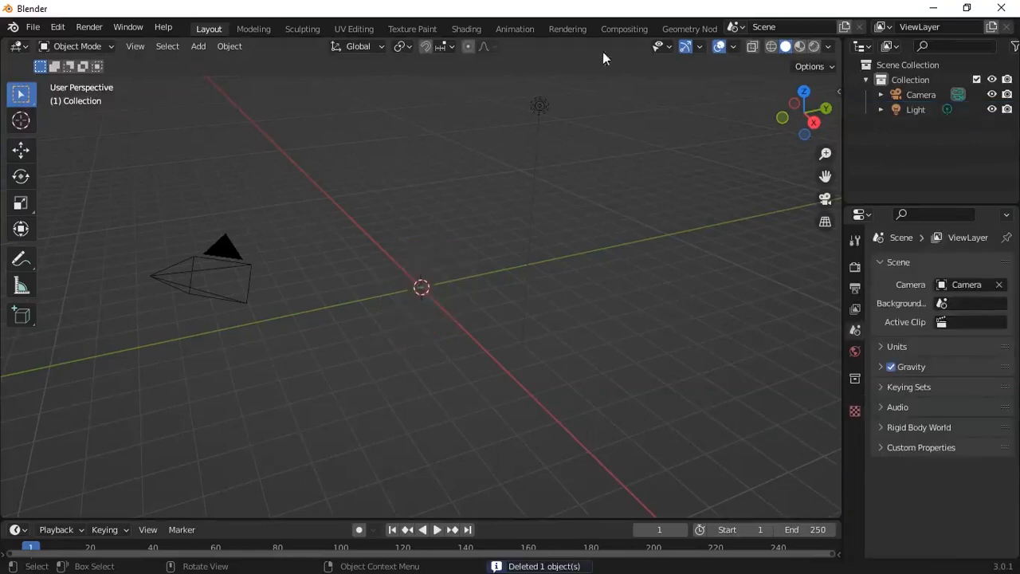
click(537, 107)
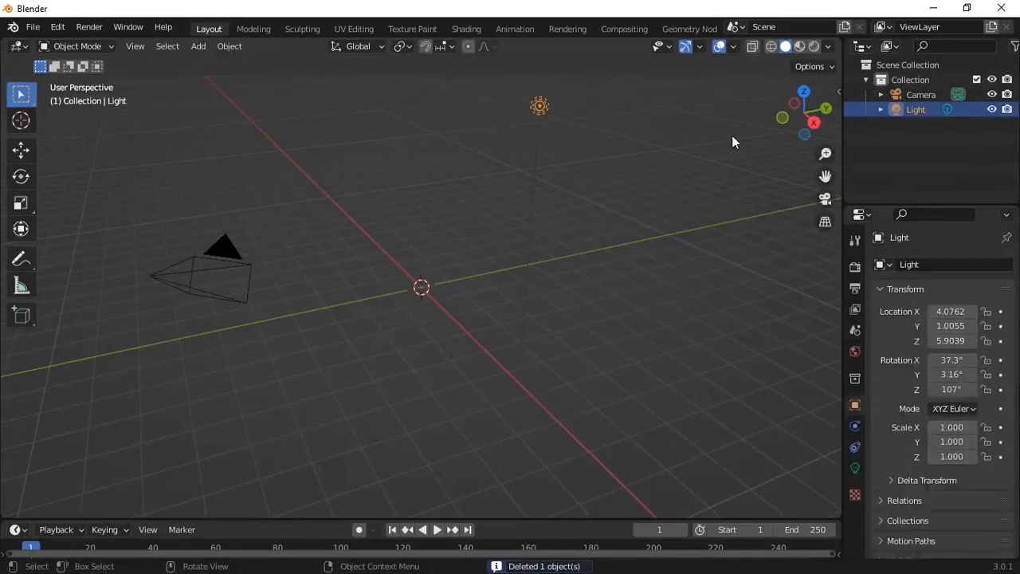
key(Delete)
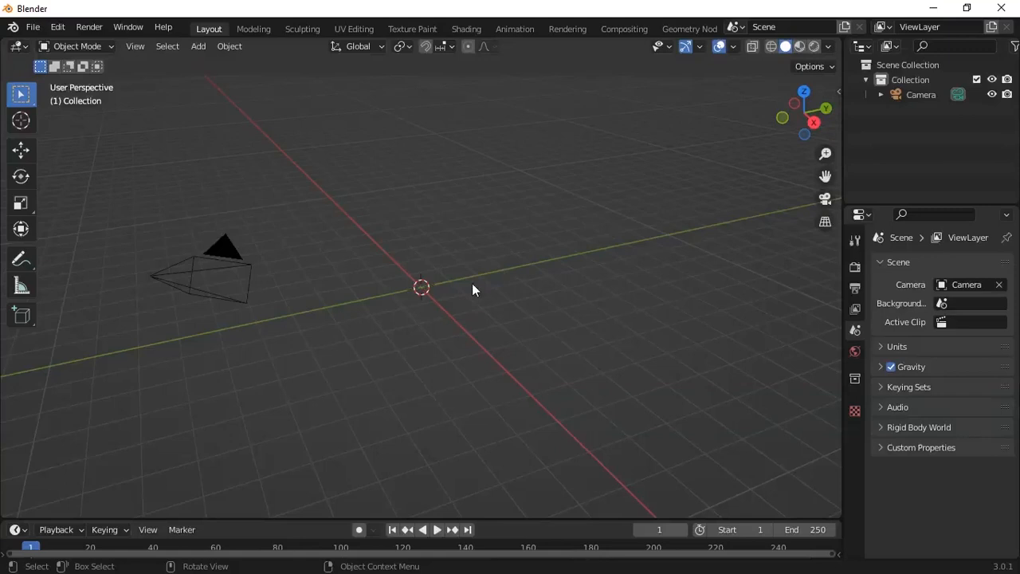
Step: Look at the character shapes in the VLC reference animation and return to Blender
key(alt+Tab)
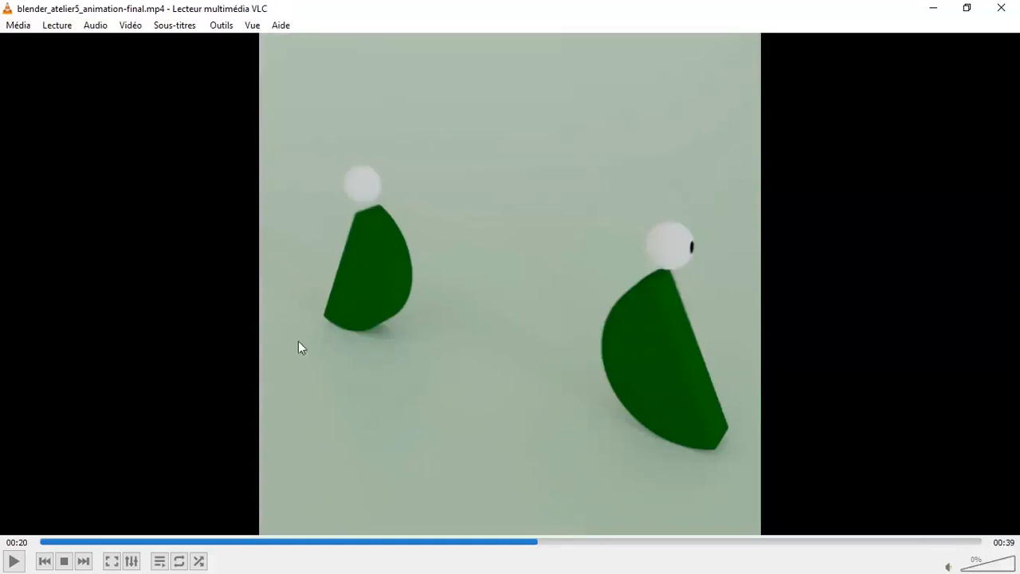
key(alt+Tab)
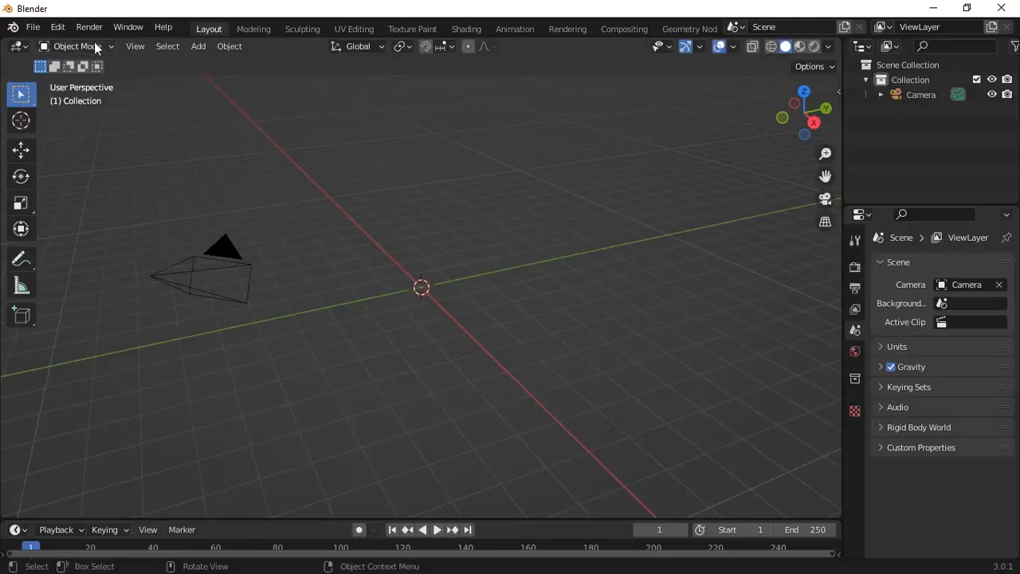
Step: Add a mesh cylinder at the world origin with 64 vertices
click(199, 47)
mouse_move(263, 63)
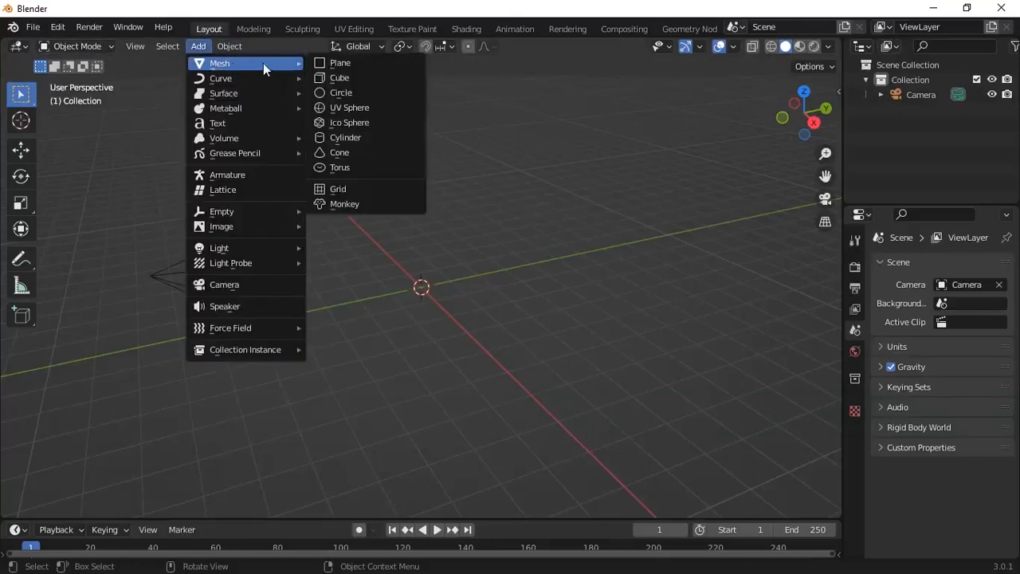
click(348, 134)
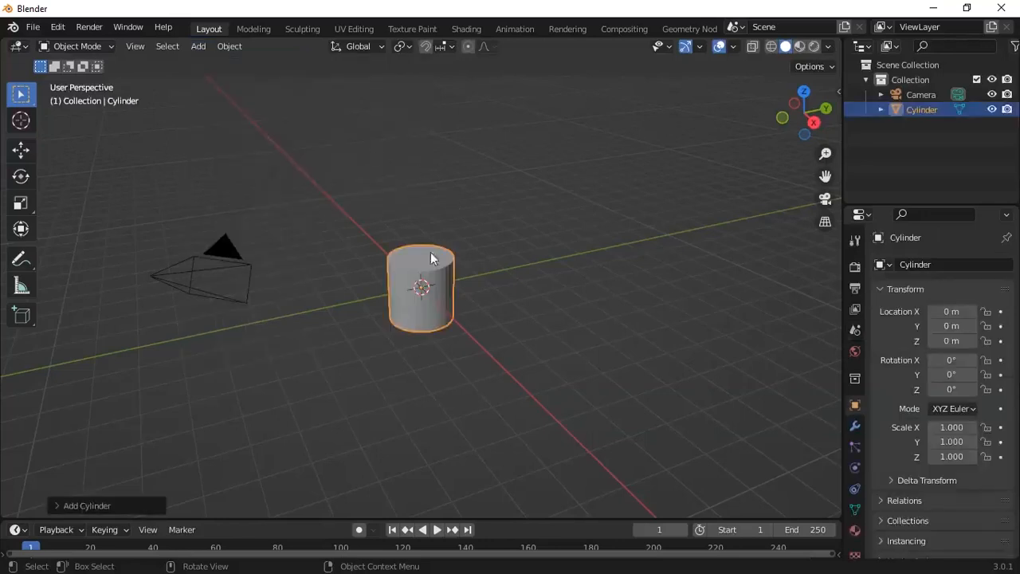
click(82, 506)
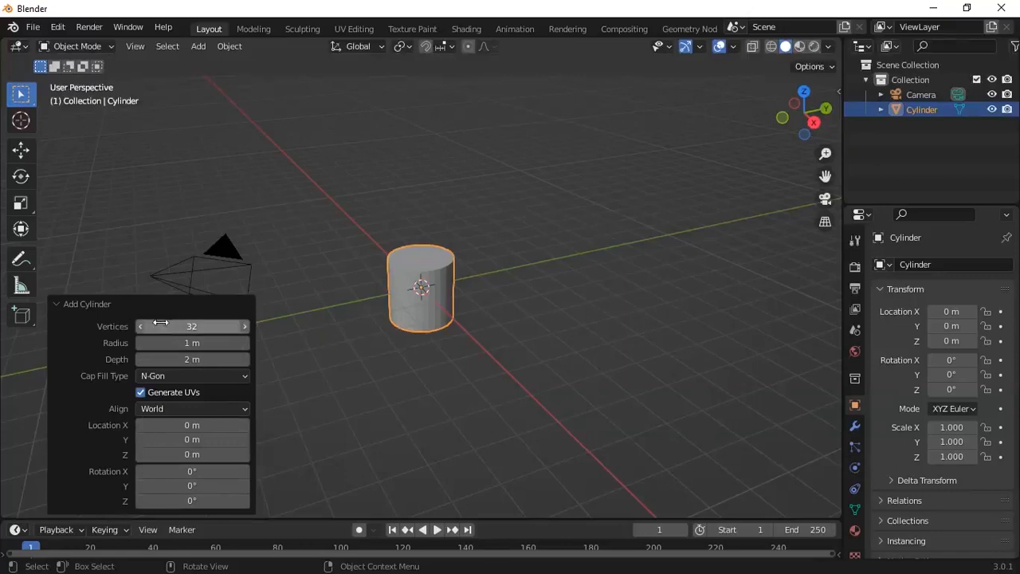
click(187, 326)
key(End)
text(*2)
key(Return)
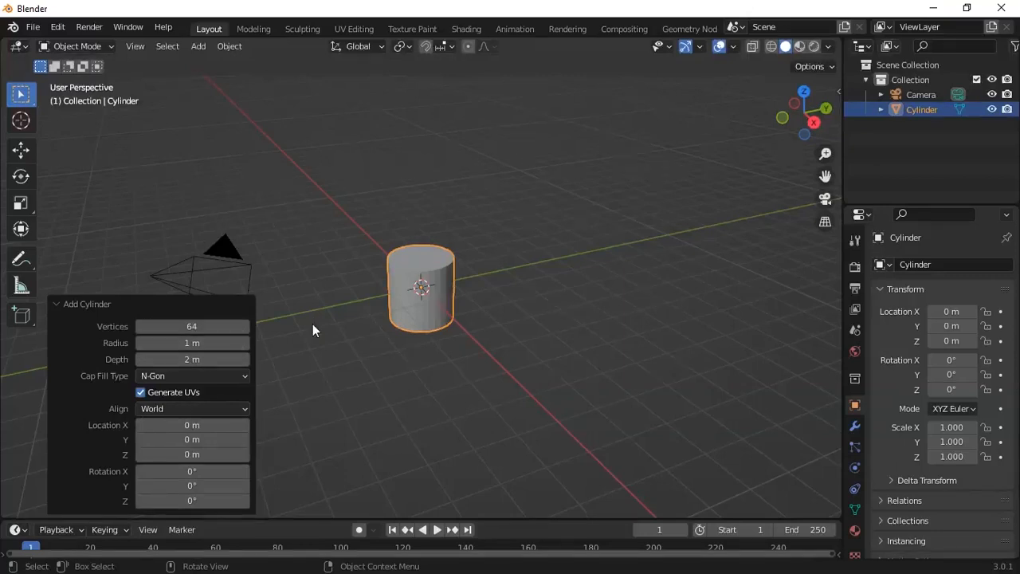
Step: Set the new cylinder's depth to 0.5 m and deselect it
click(199, 359)
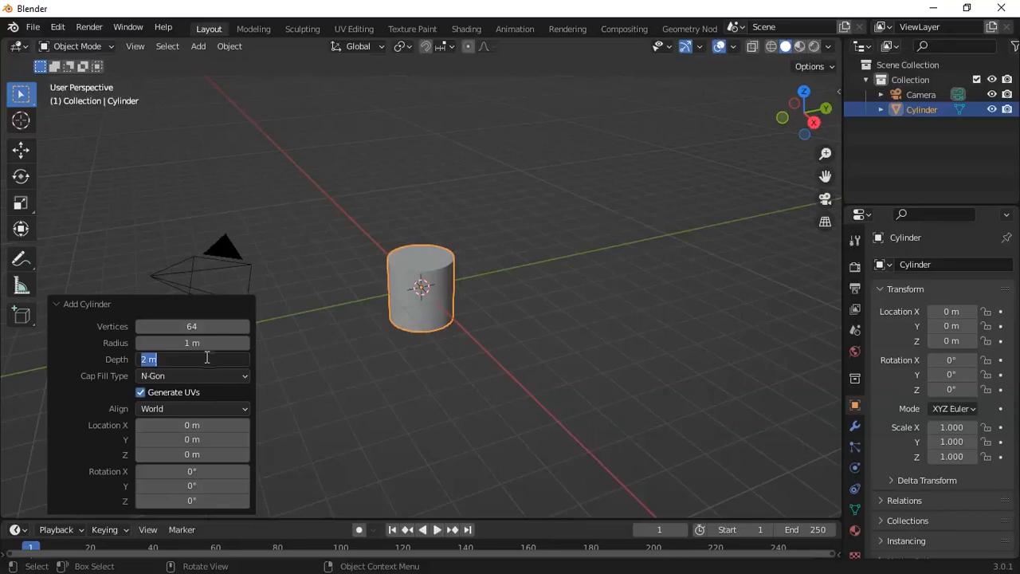
text(0.5)
key(Return)
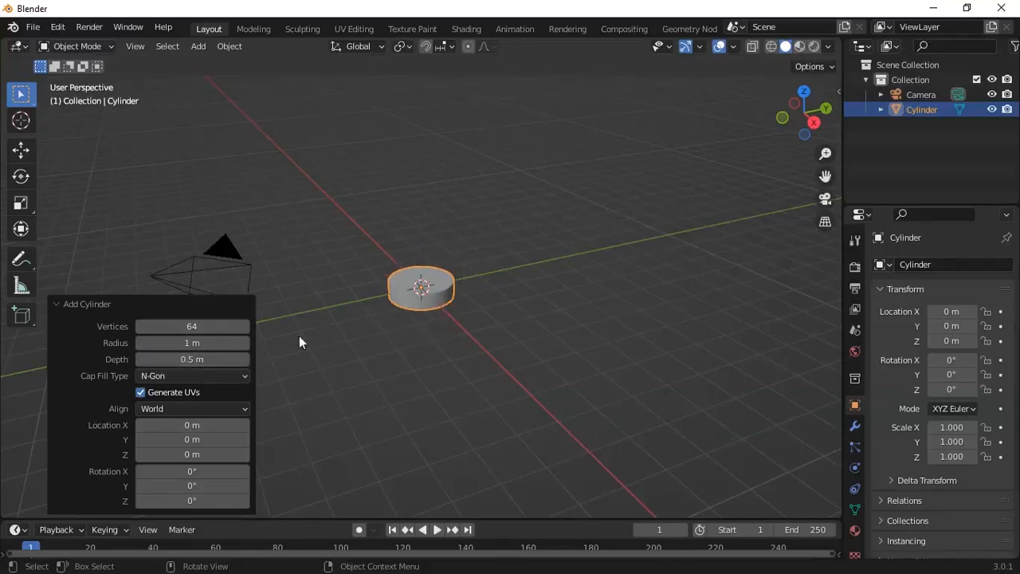
click(485, 334)
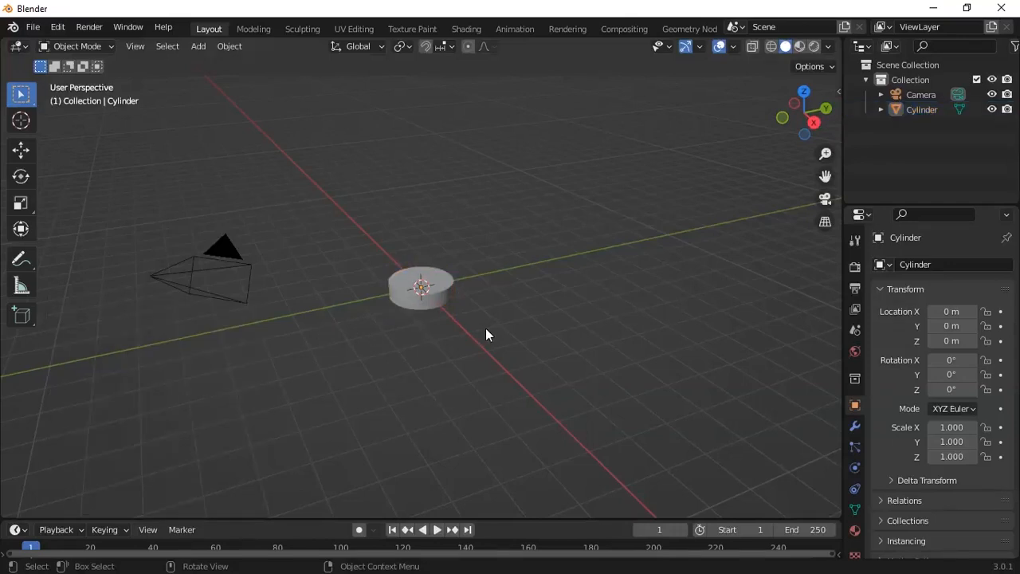
Step: Set the cylinder's X rotation to 90° while looking at it in the front orthographic view
key(KP_1)
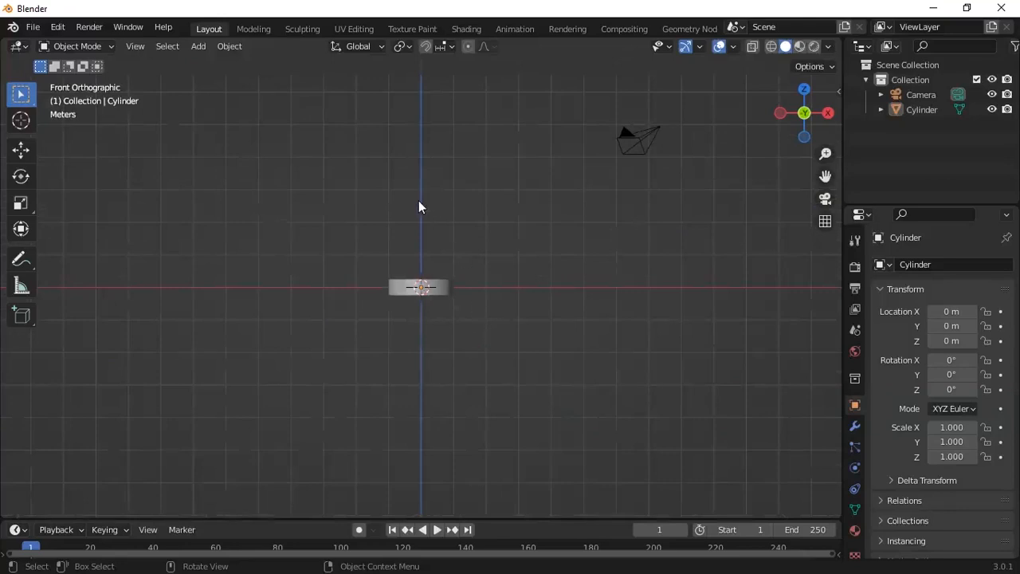
click(137, 47)
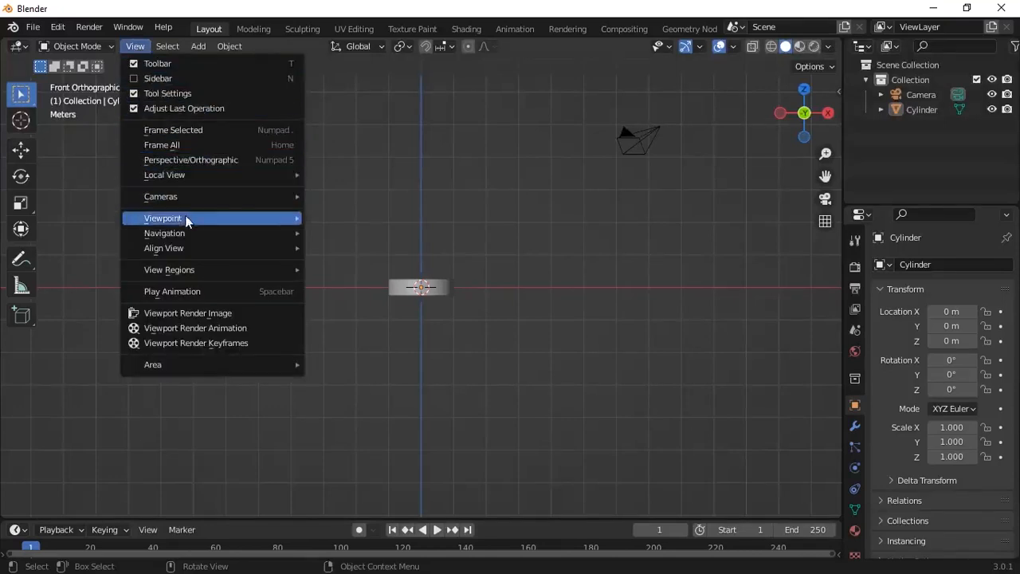
mouse_move(223, 219)
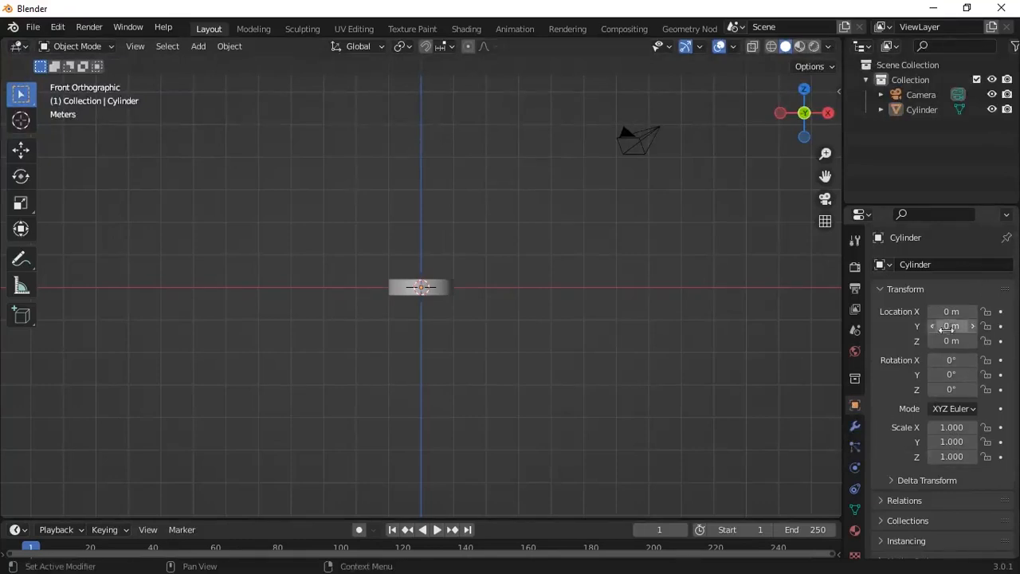
click(952, 360)
text(90)
key(Return)
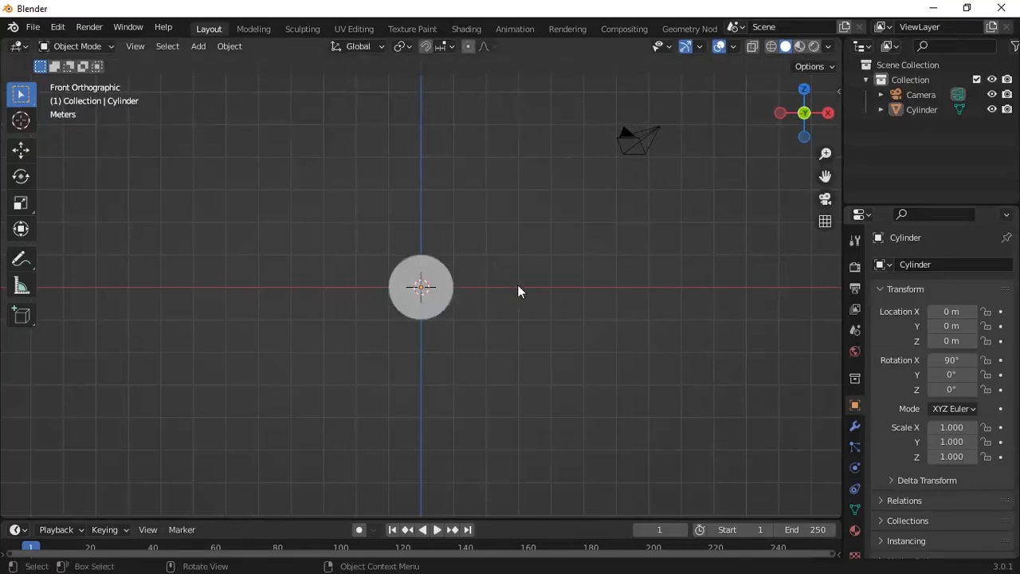
Step: Enter Edit Mode on the cylinder and display it in wireframe shading
scroll(517, 284, up, 6)
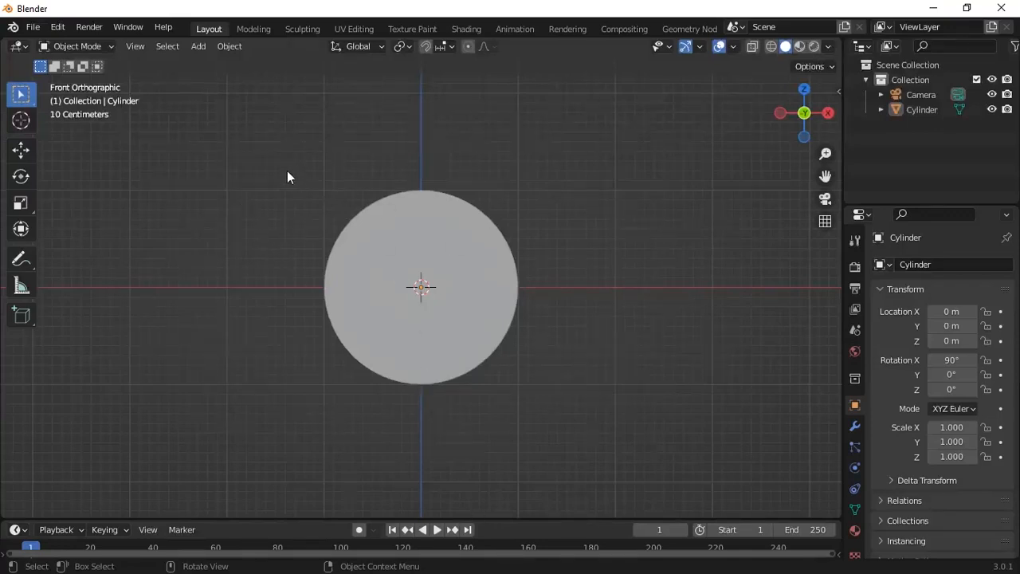
click(109, 46)
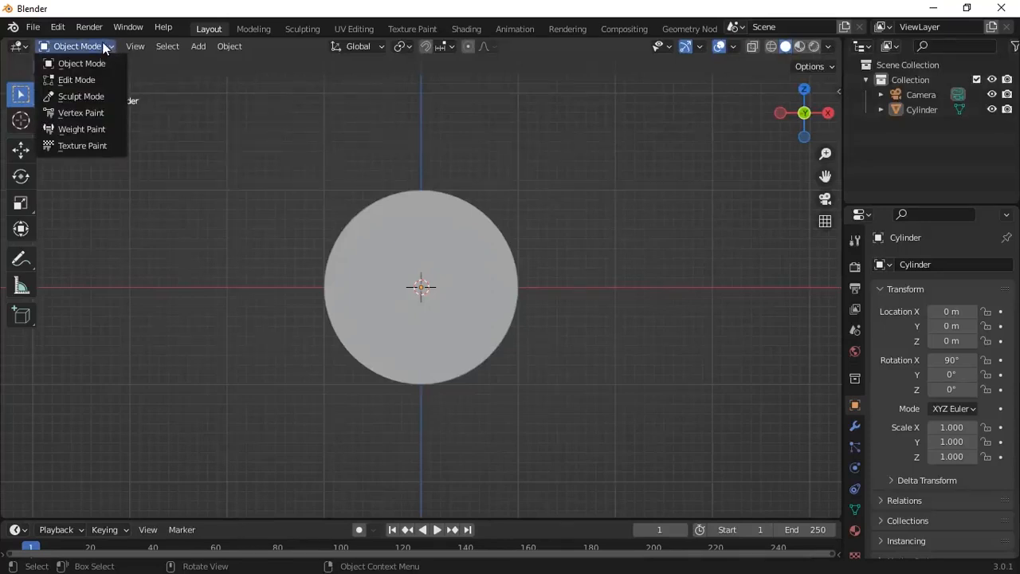
click(80, 81)
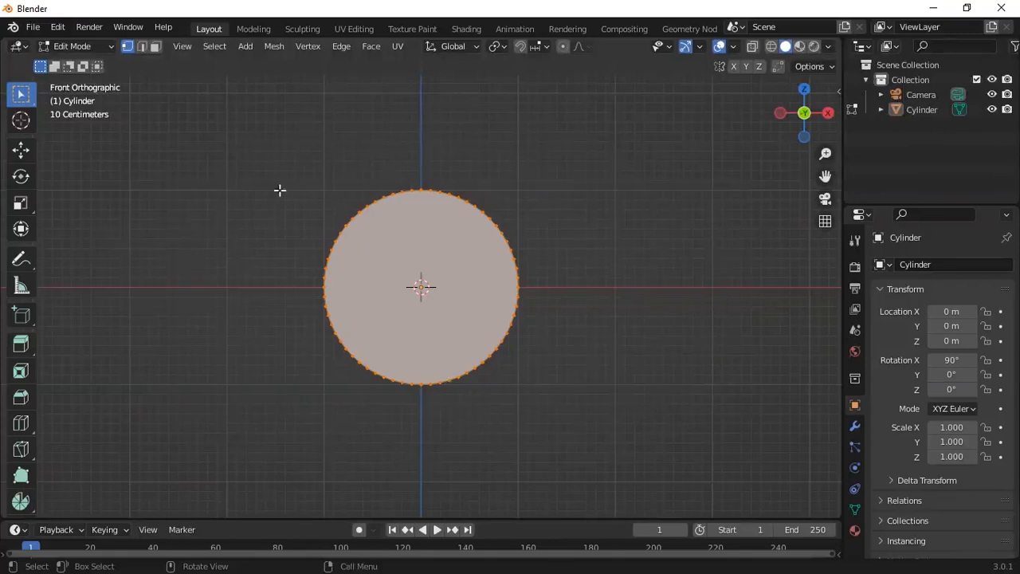
key(ctrl+z)
click(770, 46)
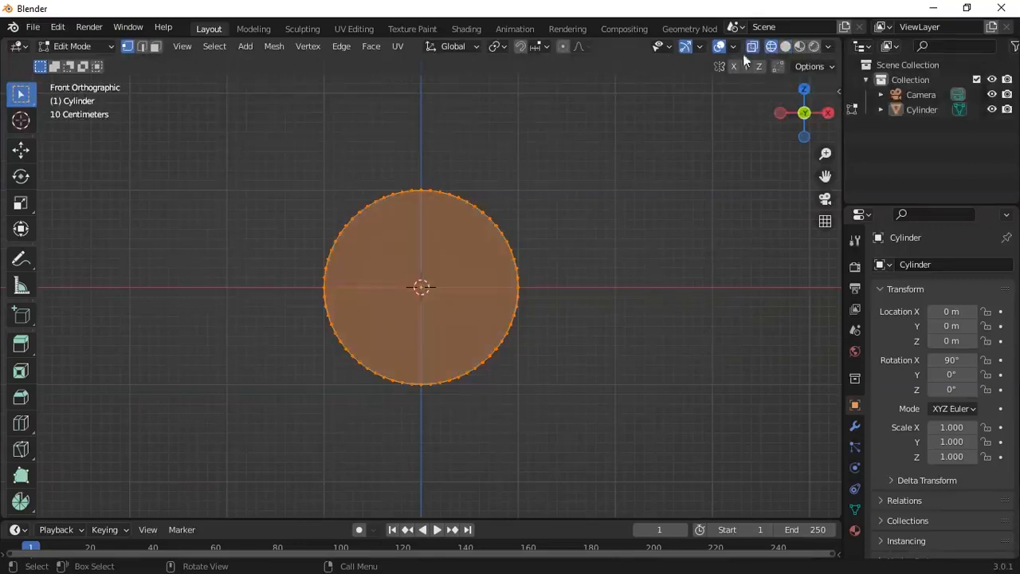
Step: Delete all front and back vertices of the cylinder's negative-X half, keeping those on the vertical centreline
mouse_move(235, 300)
middle_down()
mouse_move(324, 332)
mouse_move(311, 332)
mouse_move(340, 294)
middle_up()
key(KP_1)
drag(274, 151, 417, 419)
middle_drag(260, 416, 424, 268)
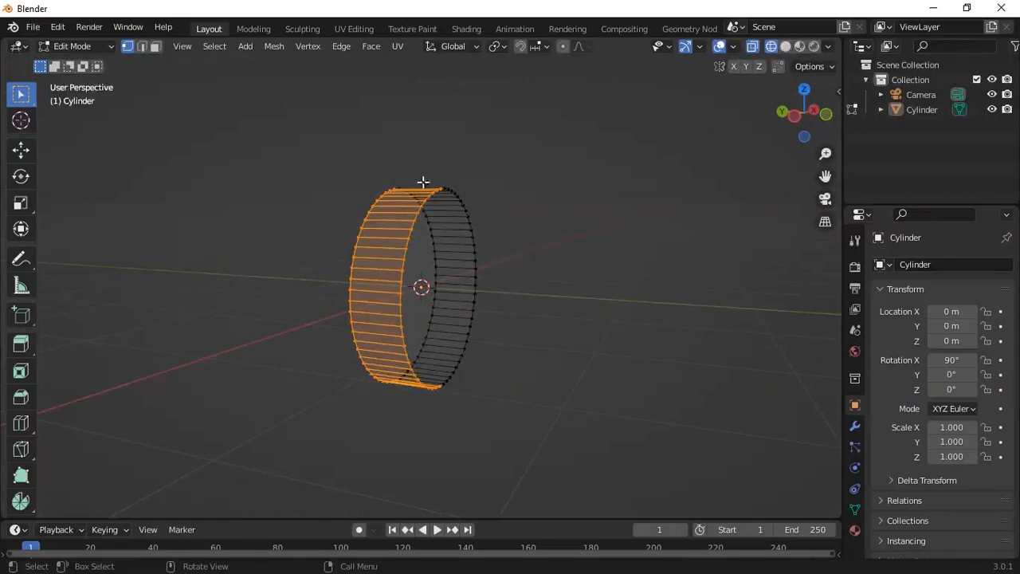
key(KP_1)
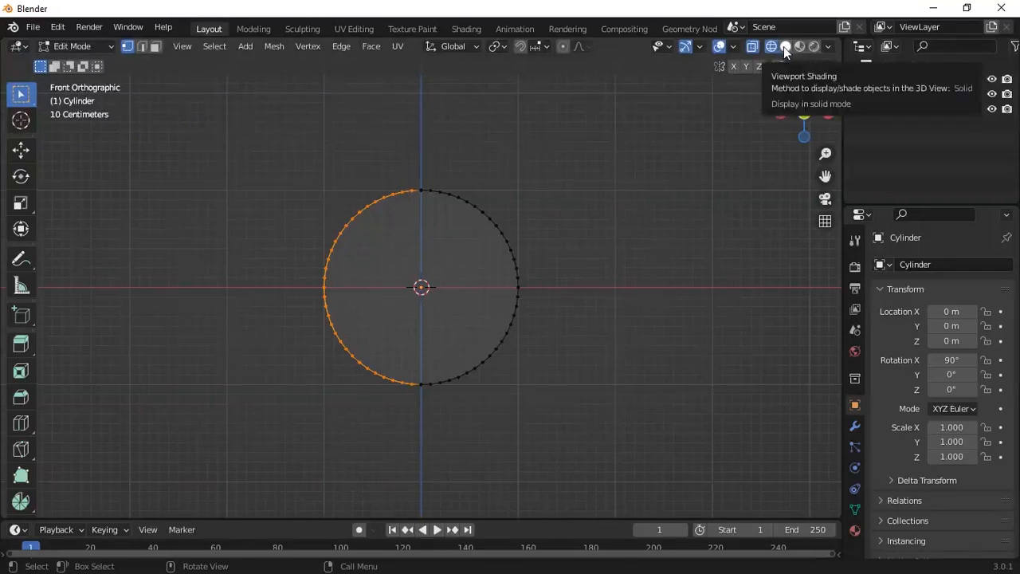
drag(236, 153, 416, 404)
key(x)
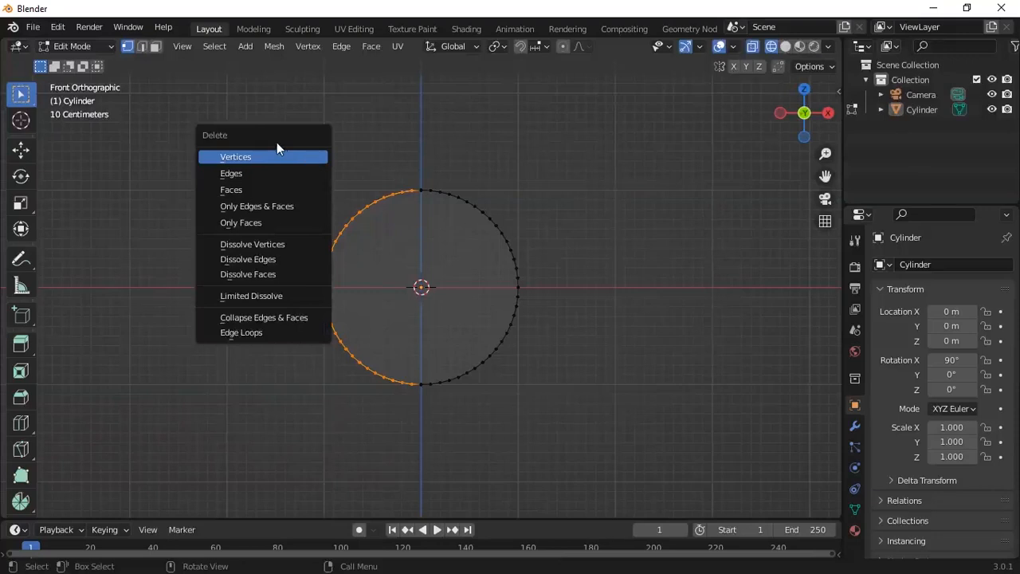
click(259, 157)
mouse_move(257, 231)
middle_down()
mouse_move(318, 284)
mouse_move(434, 299)
mouse_move(523, 266)
mouse_move(542, 271)
mouse_move(387, 289)
mouse_move(288, 250)
mouse_move(257, 266)
middle_up()
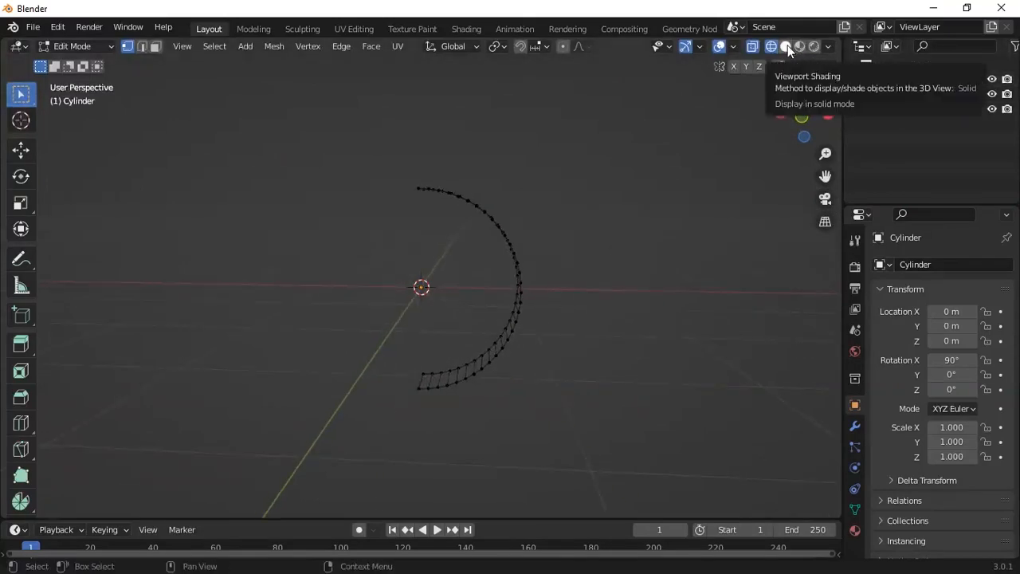
Step: In solid shading and edge selection, fill a flat face between the two open end edges of the half cylinder
click(787, 46)
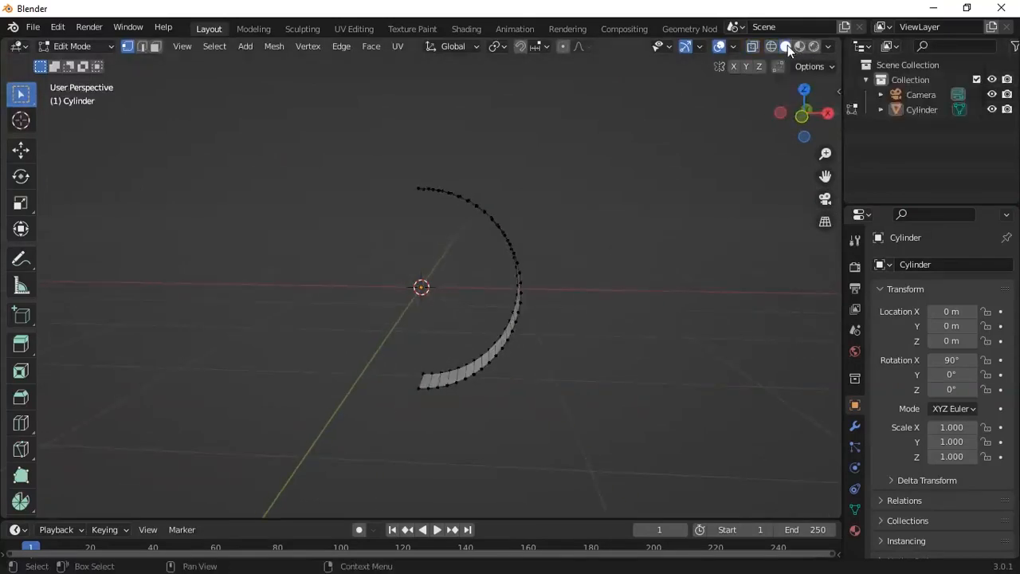
key(KP_1)
middle_drag(451, 230, 469, 249)
middle_drag(563, 246, 502, 239)
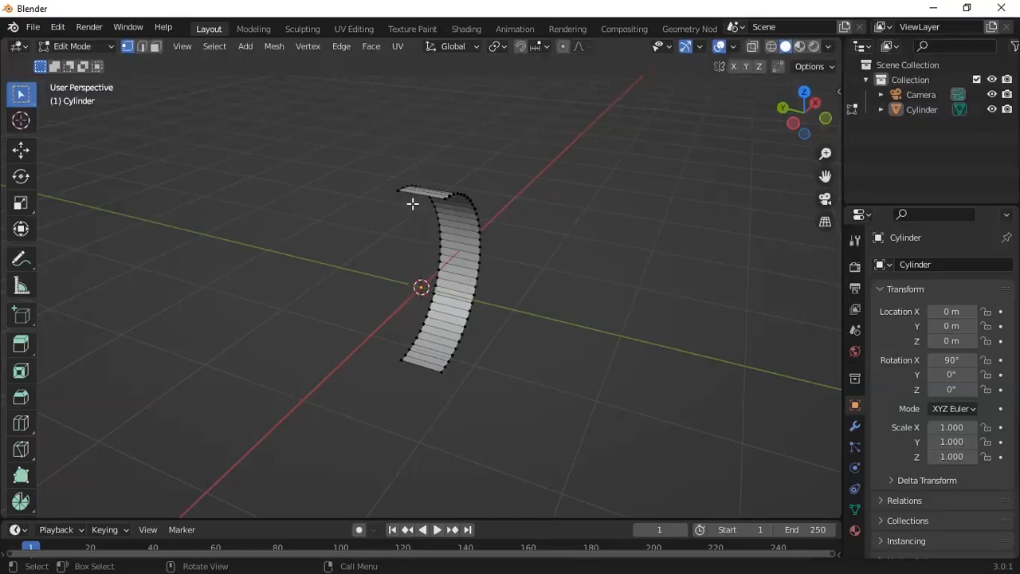
middle_drag(630, 262, 412, 150)
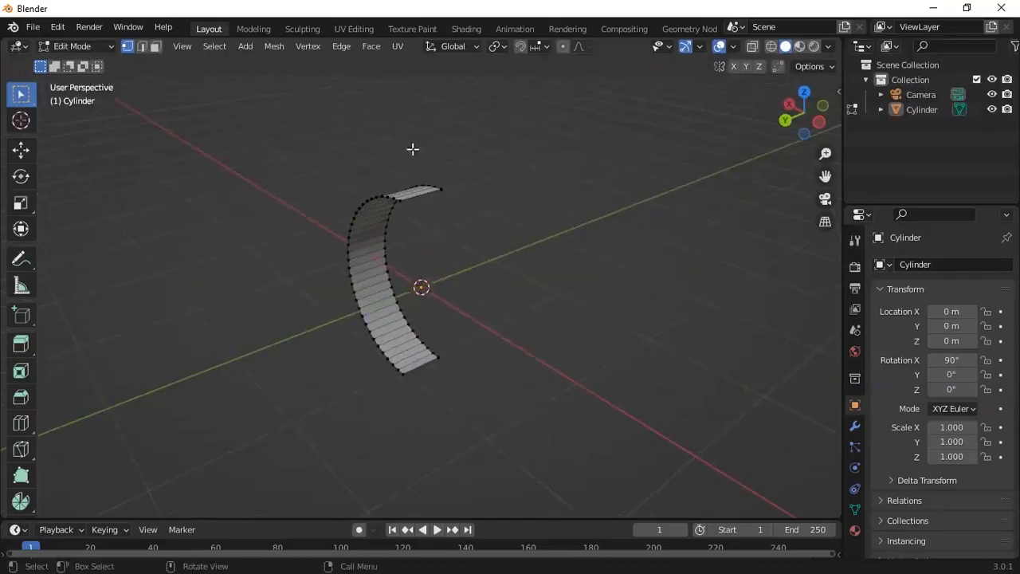
click(143, 46)
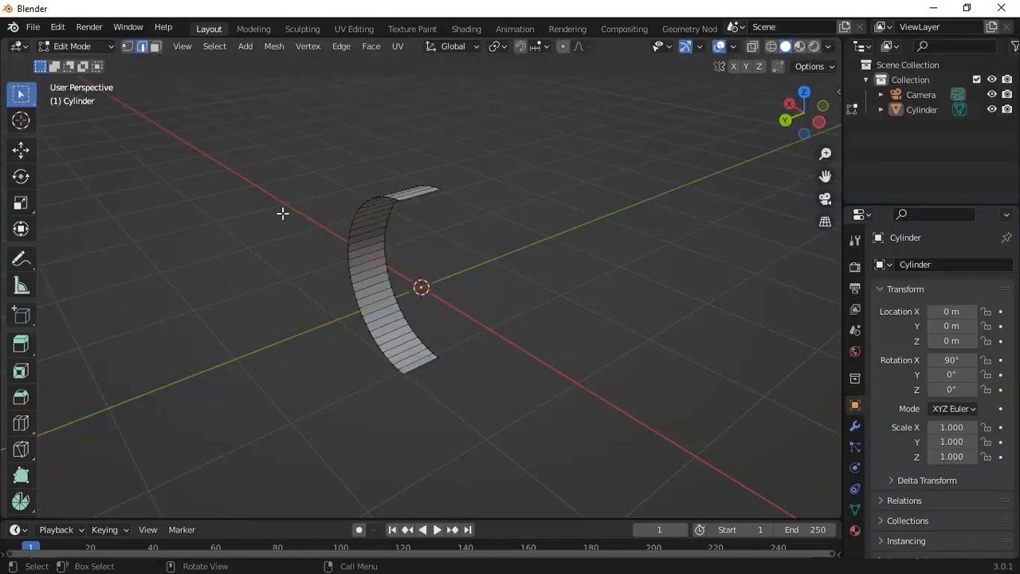
click(415, 196)
shift+click(422, 365)
key(f)
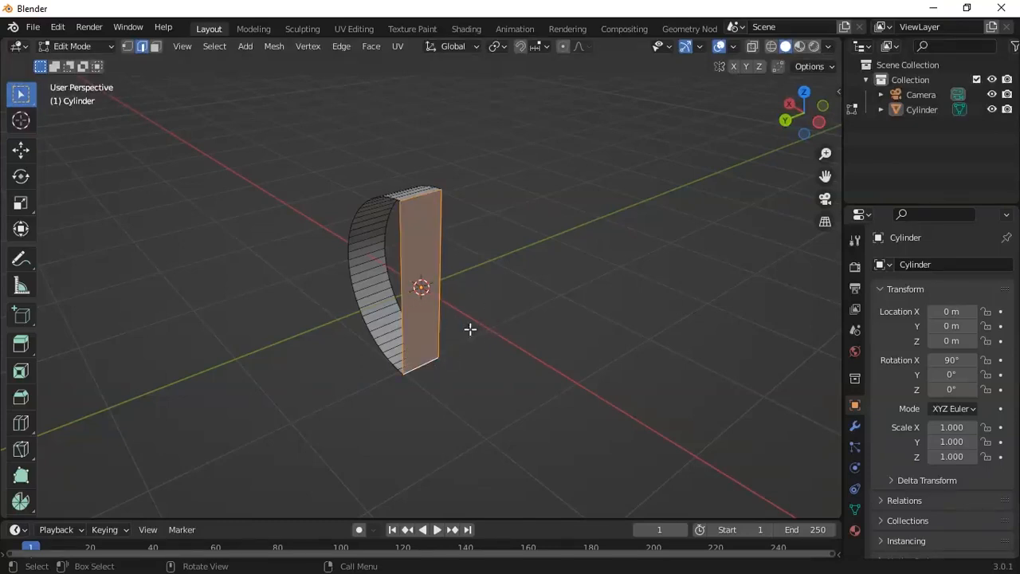
Step: Select the front D-shaped edge loop of the half cylinder and fill it with a face
alt+middle_drag(587, 312, 439, 209)
middle_drag(519, 355, 489, 348)
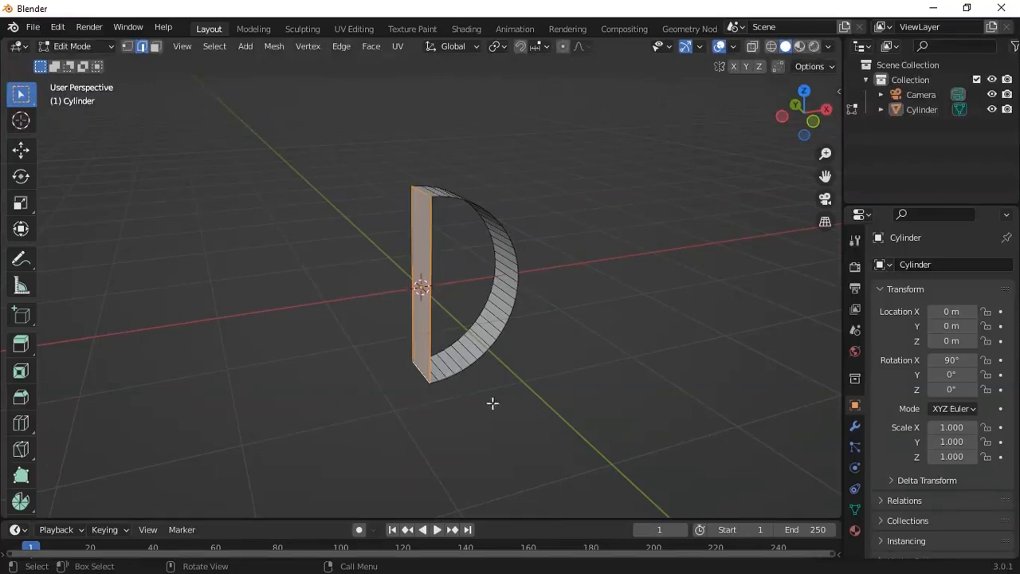
alt+click(441, 380)
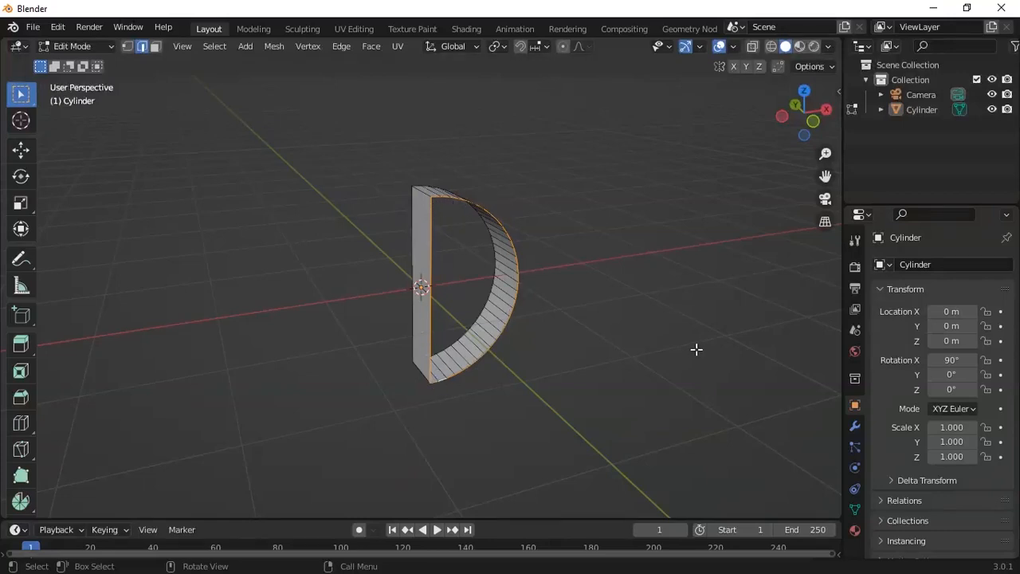
key(f)
middle_drag(476, 349, 678, 351)
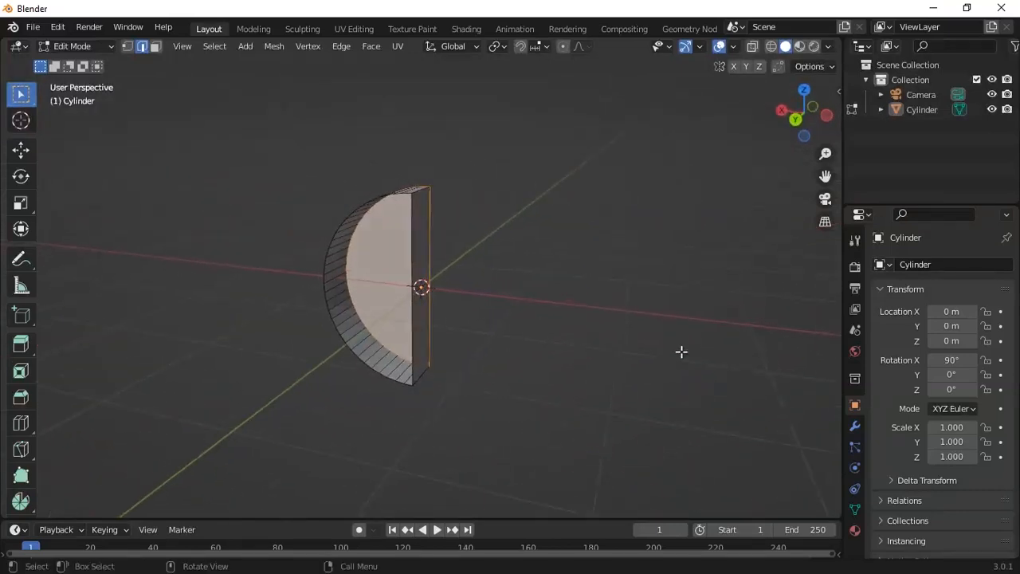
Step: Select the half cylinder's open back D-shaped edge loop, fill it with a face and return to Object Mode
alt+click(398, 381)
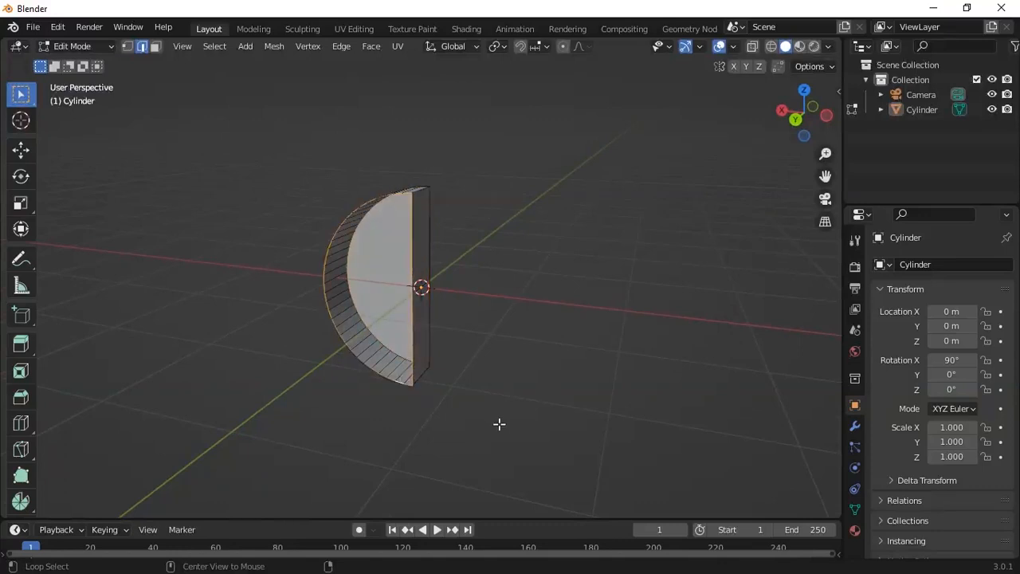
click(381, 233)
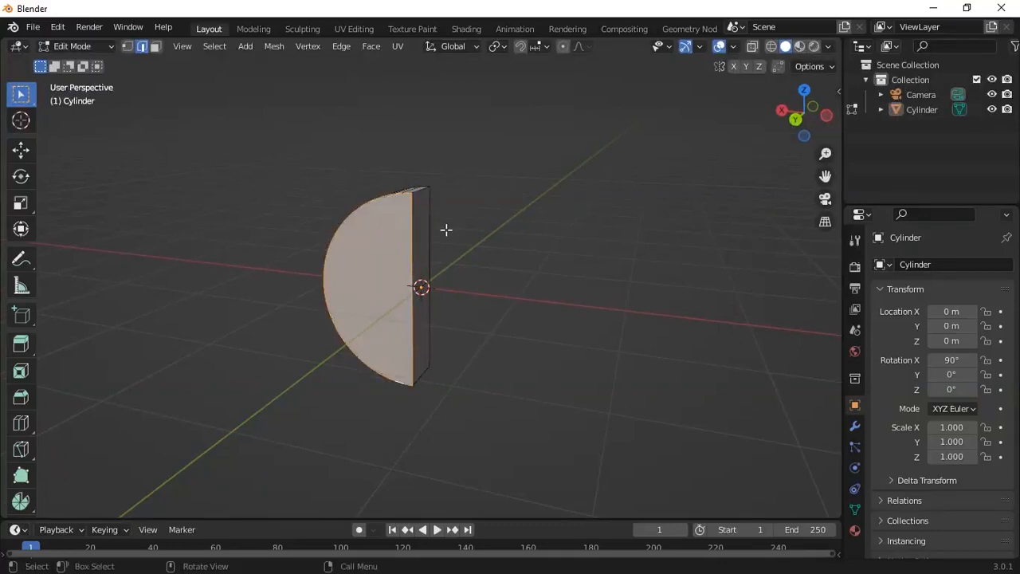
middle_drag(569, 271, 369, 299)
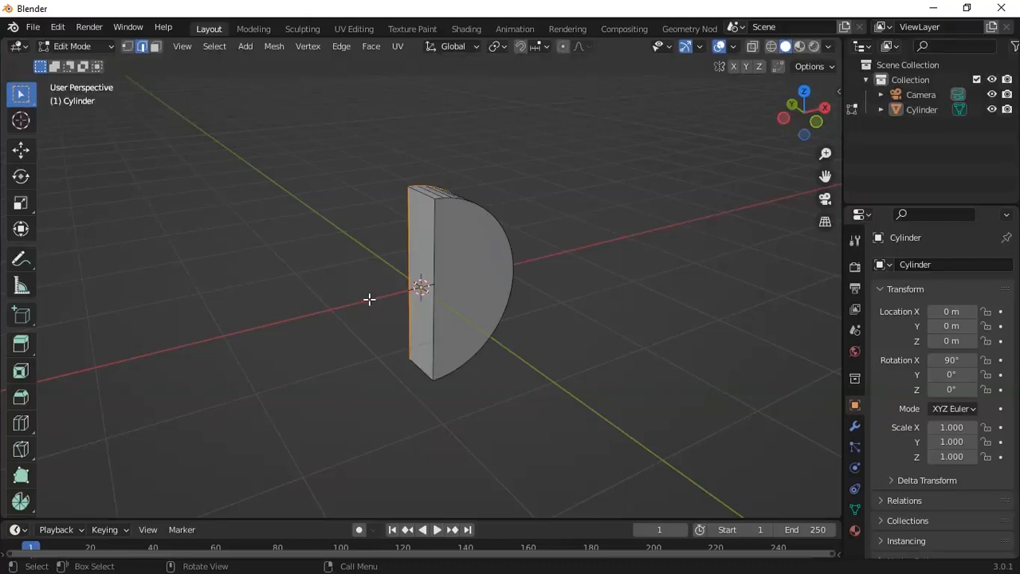
key(KP_1)
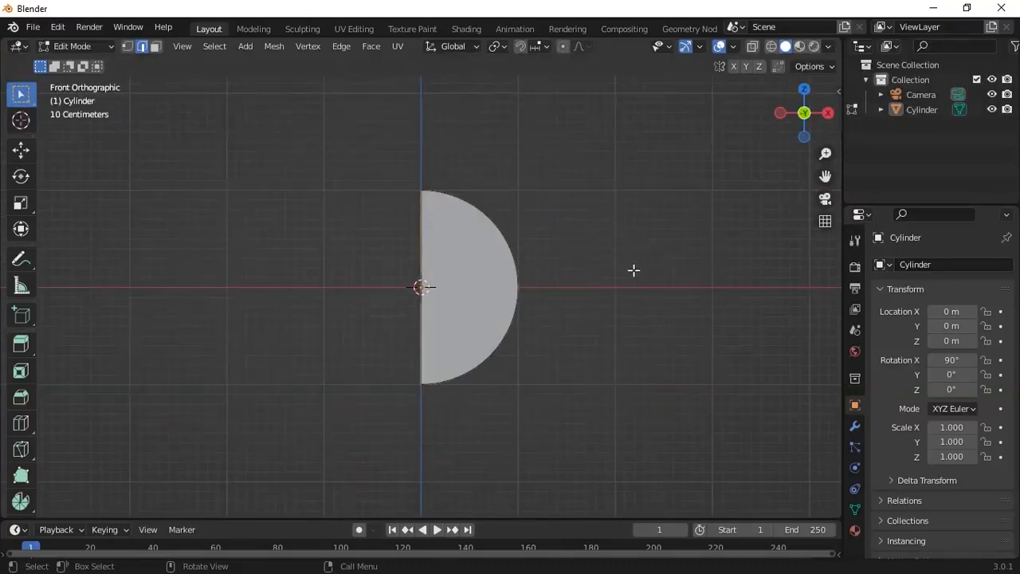
middle_drag(598, 248, 538, 241)
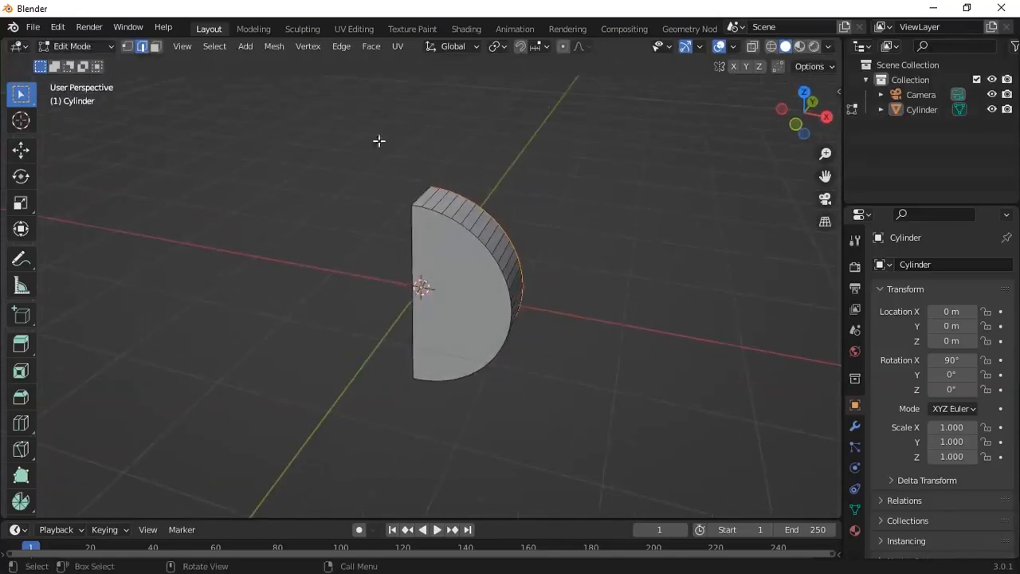
click(70, 46)
click(69, 63)
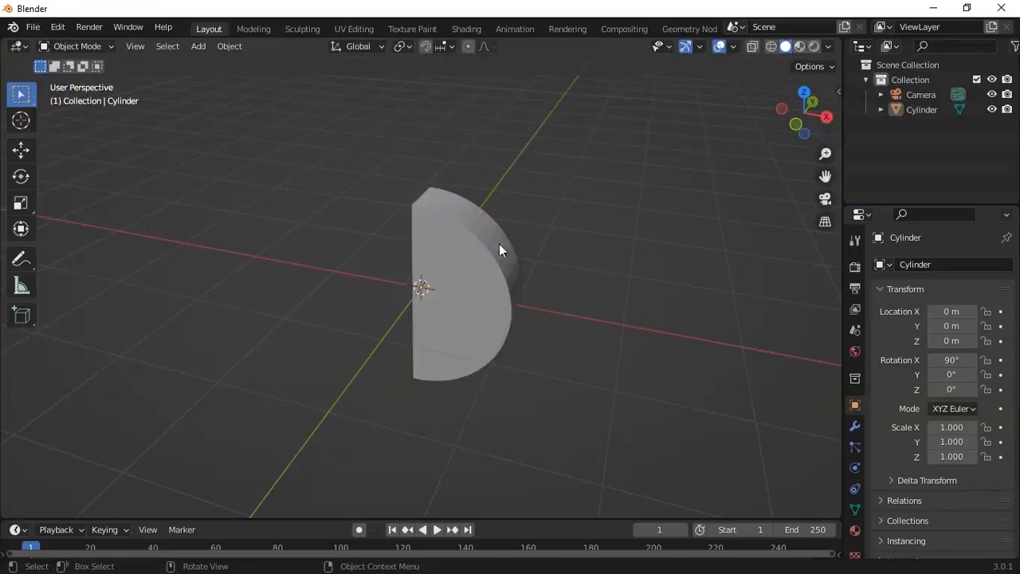
middle_drag(511, 318, 553, 371)
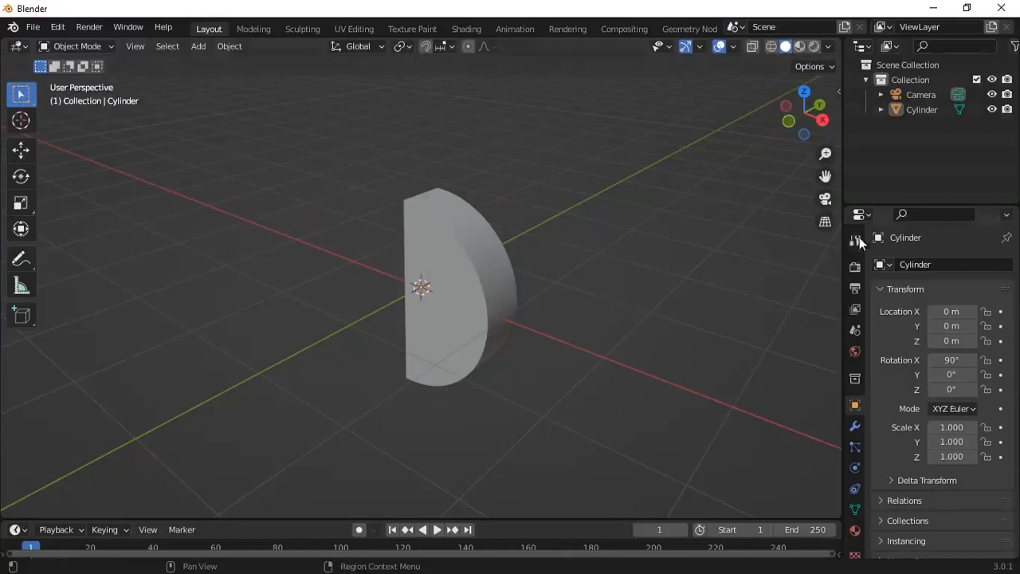
Step: Select the half cylinder and add a Bevel modifier to it
click(466, 273)
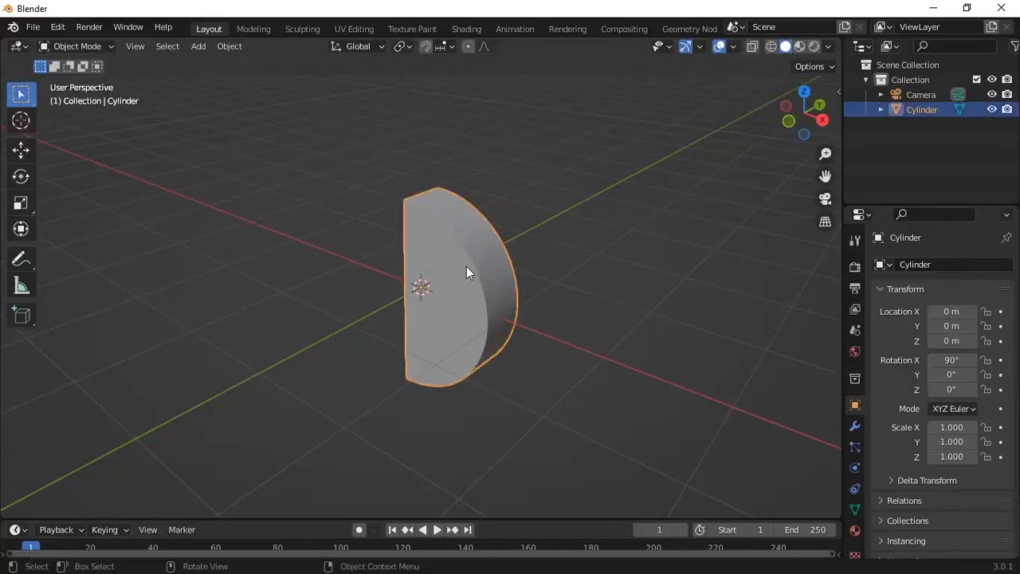
click(854, 427)
click(920, 265)
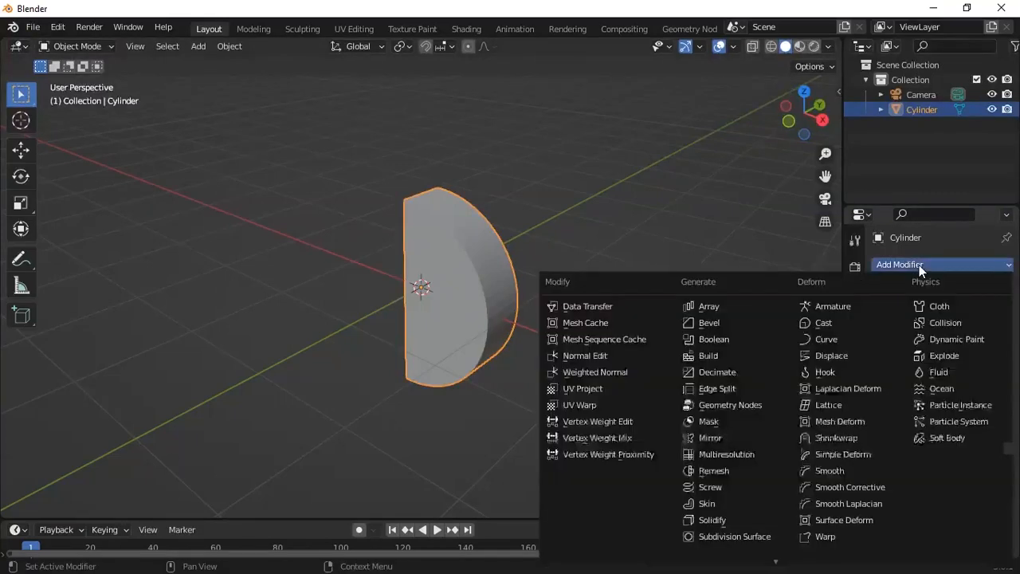
click(709, 322)
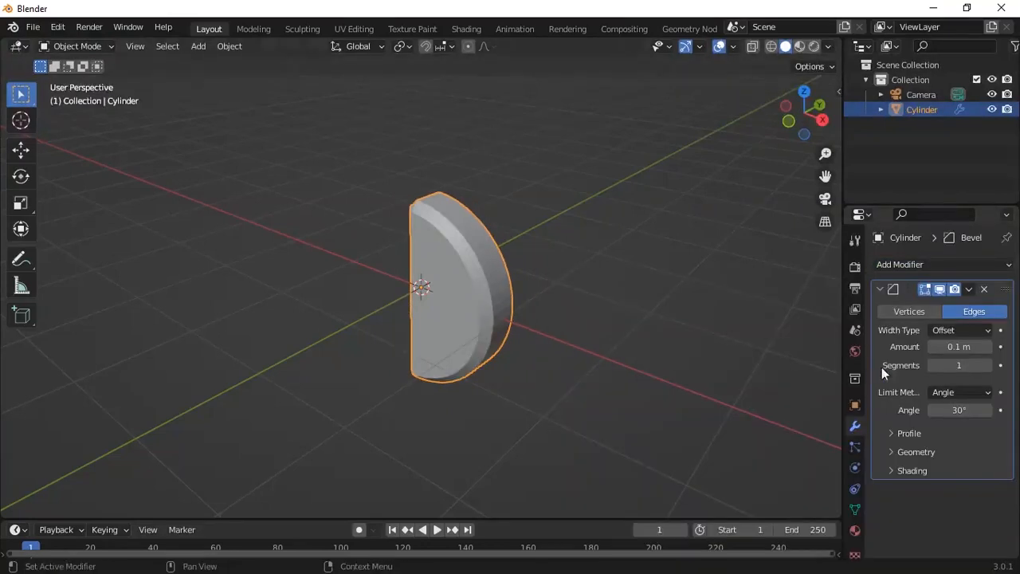
Step: Set the bevel amount to 0.02 m with 2 segments and deselect the half cylinder
click(958, 346)
drag(958, 347, 936, 347)
click(959, 346)
text(0.02)
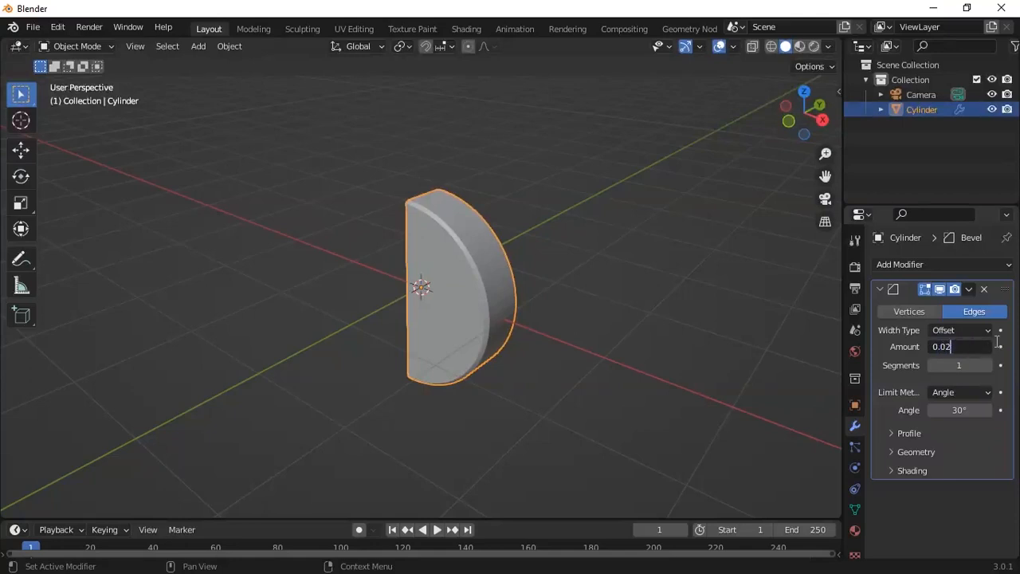
key(Return)
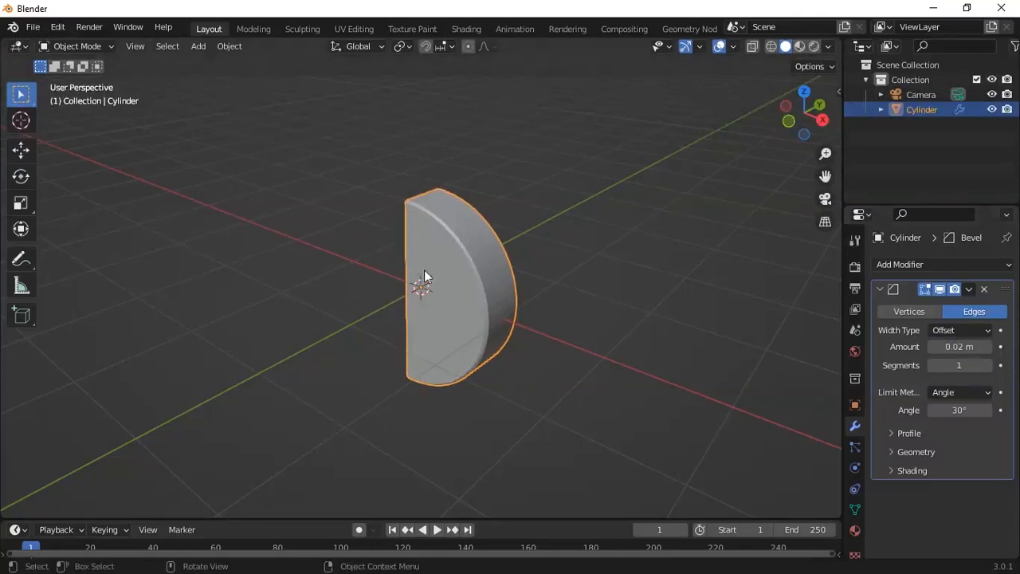
click(961, 365)
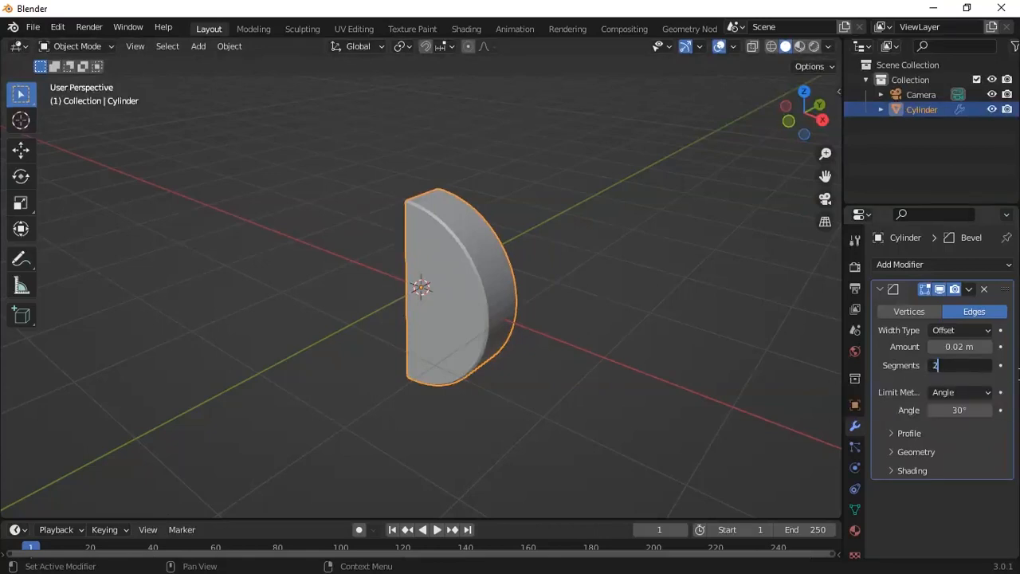
key(Return)
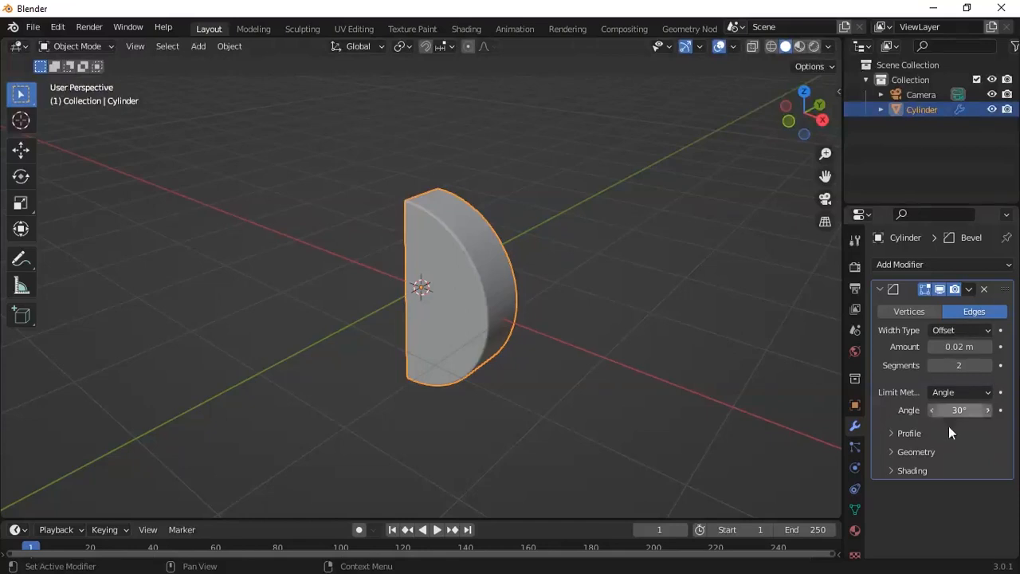
click(596, 282)
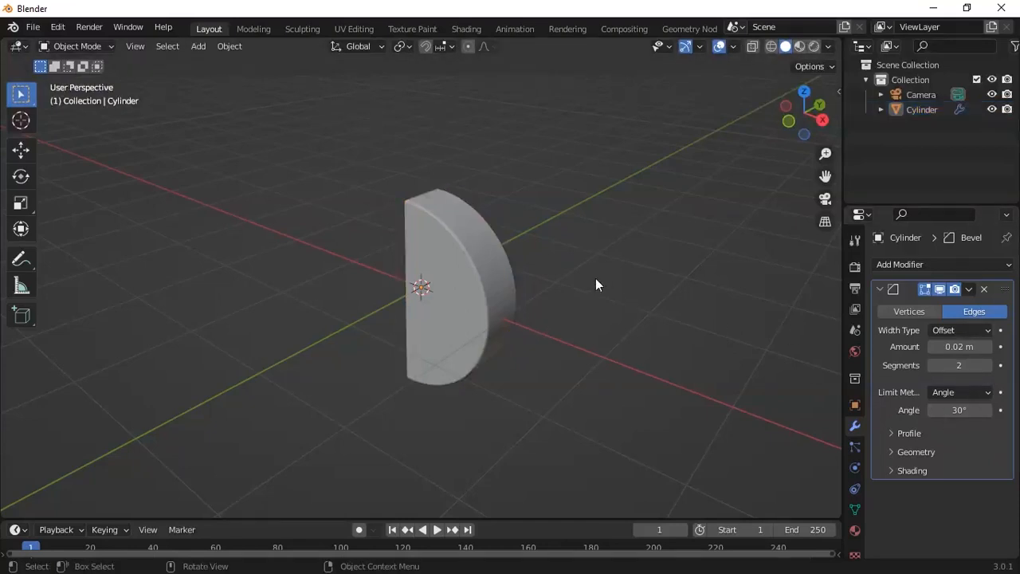
Step: View the half cylinder from the front, compare its shape with the reference animation in VLC and switch back to Blender
key(KP_1)
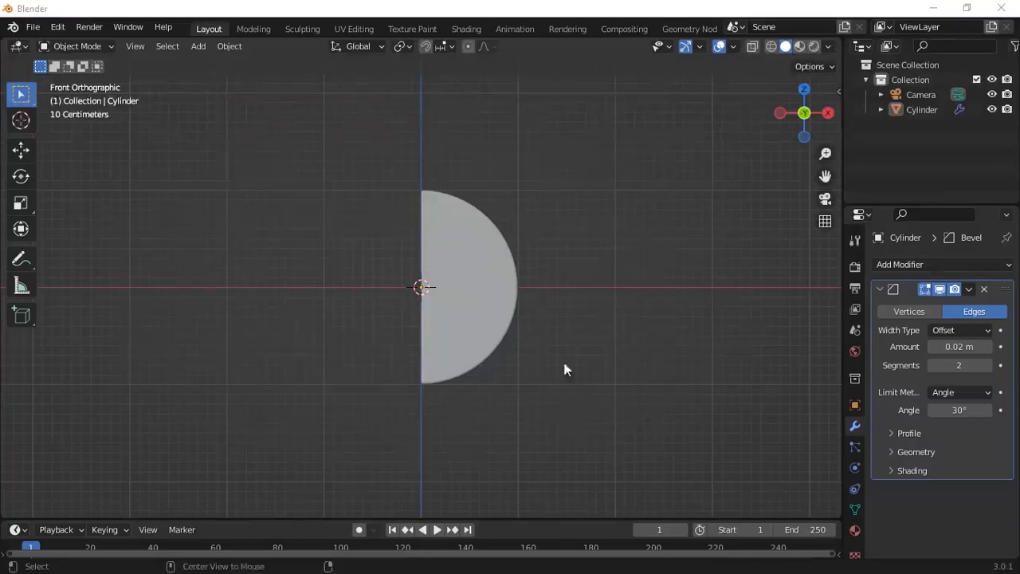
key(alt+Tab)
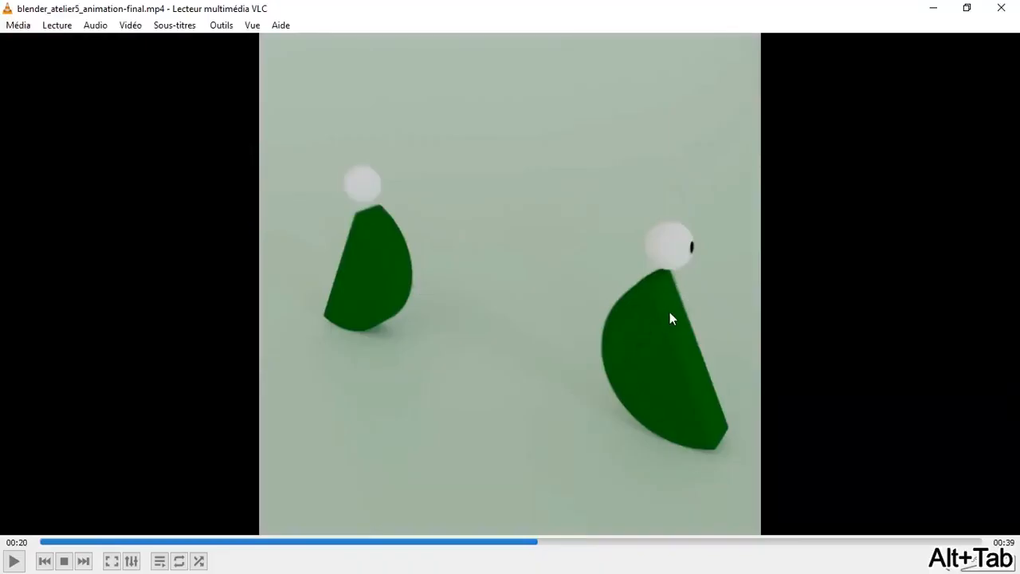
key(alt+Tab)
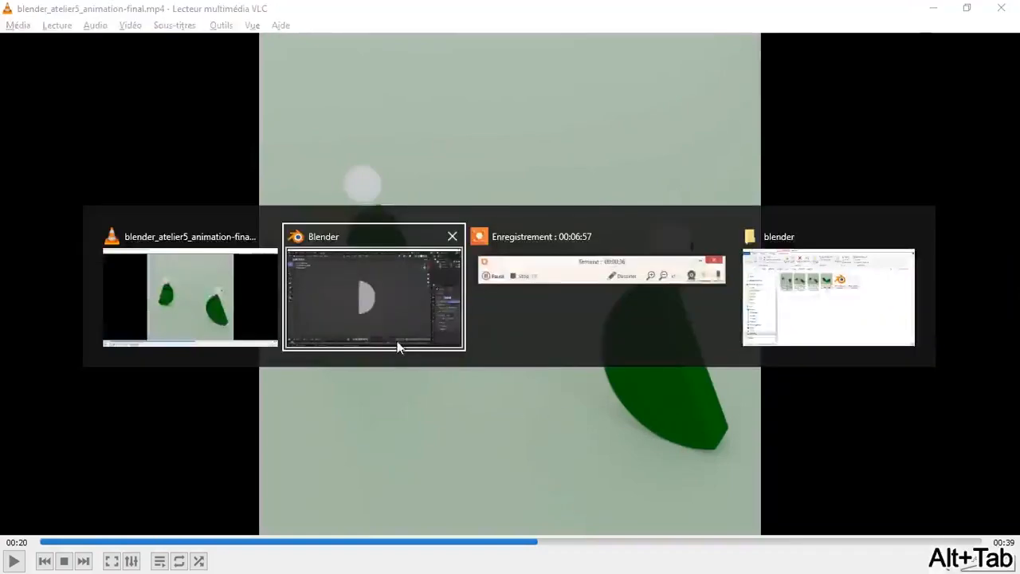